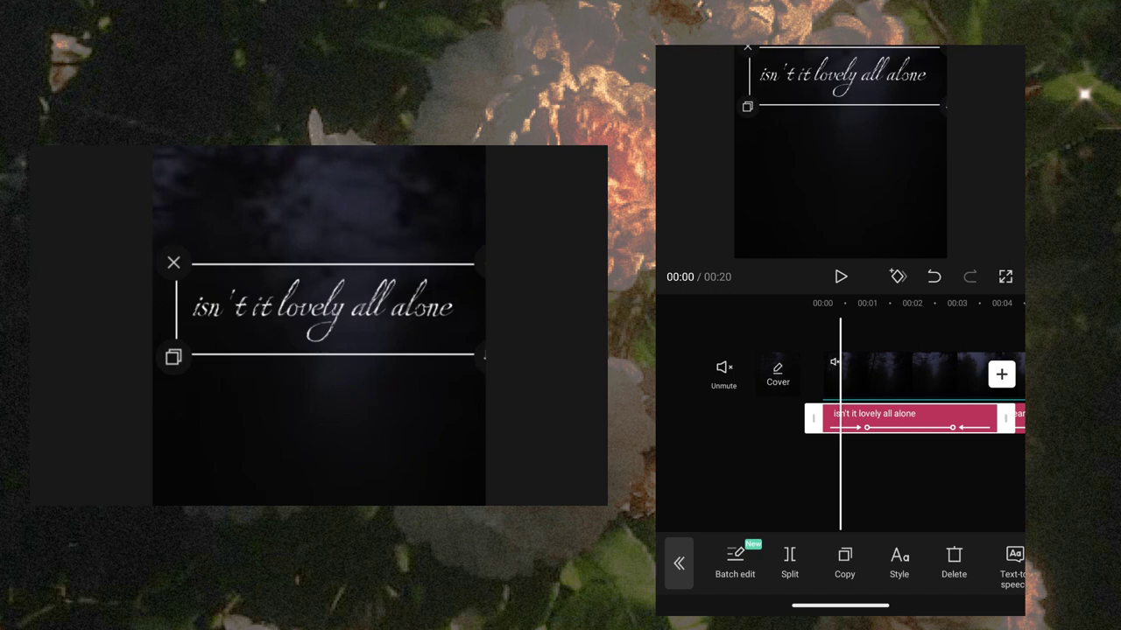
# - Nudge the lyric caption slightly left and replay from the start to check its animation
pyautogui.moveTo(322, 308); pyautogui.dragTo(294, 310)
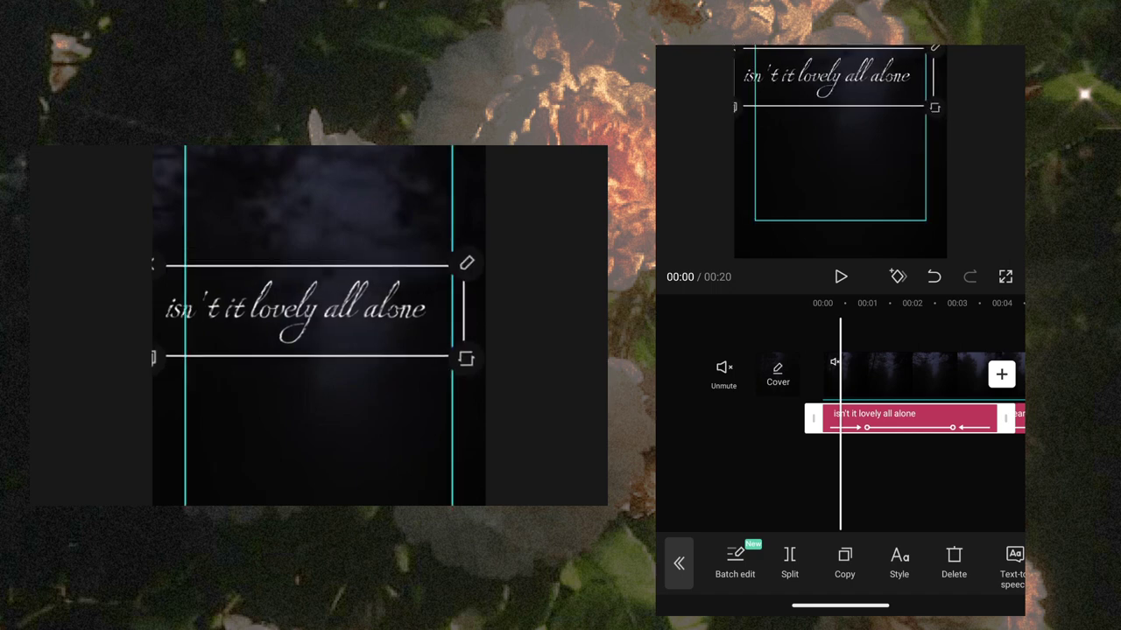
pyautogui.click(840, 276)
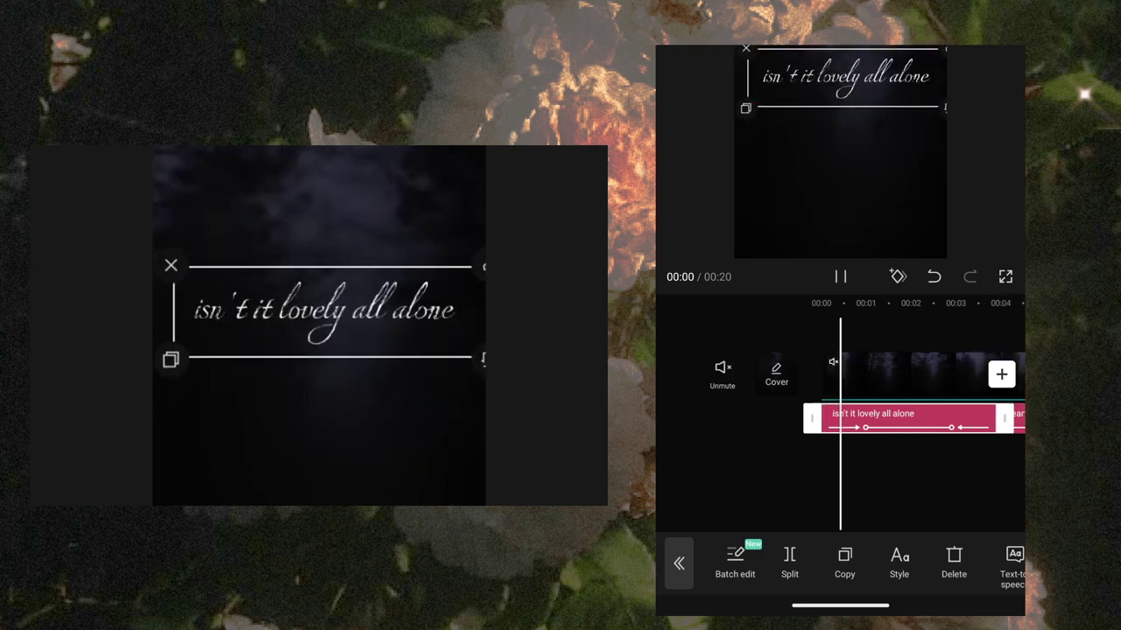
pyautogui.click(840, 277)
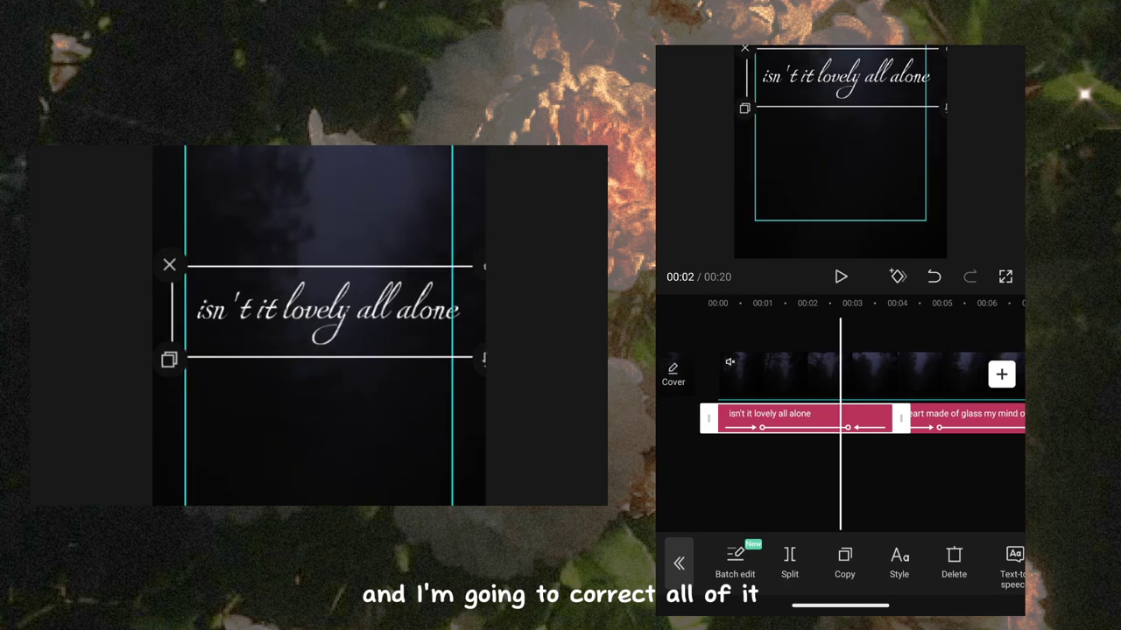
pyautogui.moveTo(770, 377); pyautogui.dragTo(885, 376)
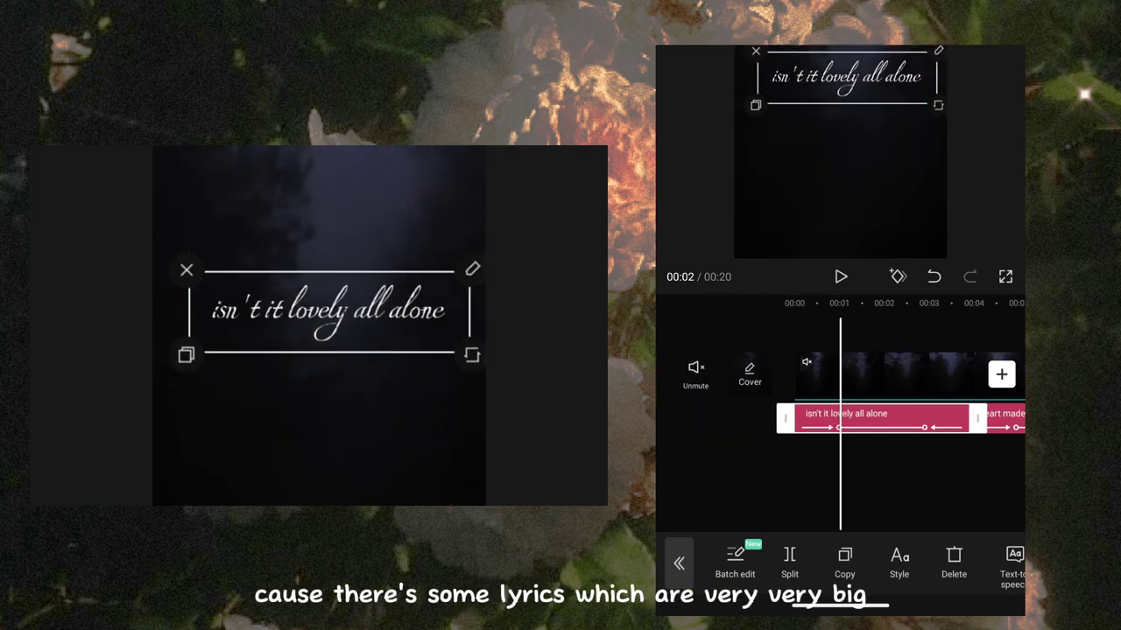
pyautogui.click(841, 277)
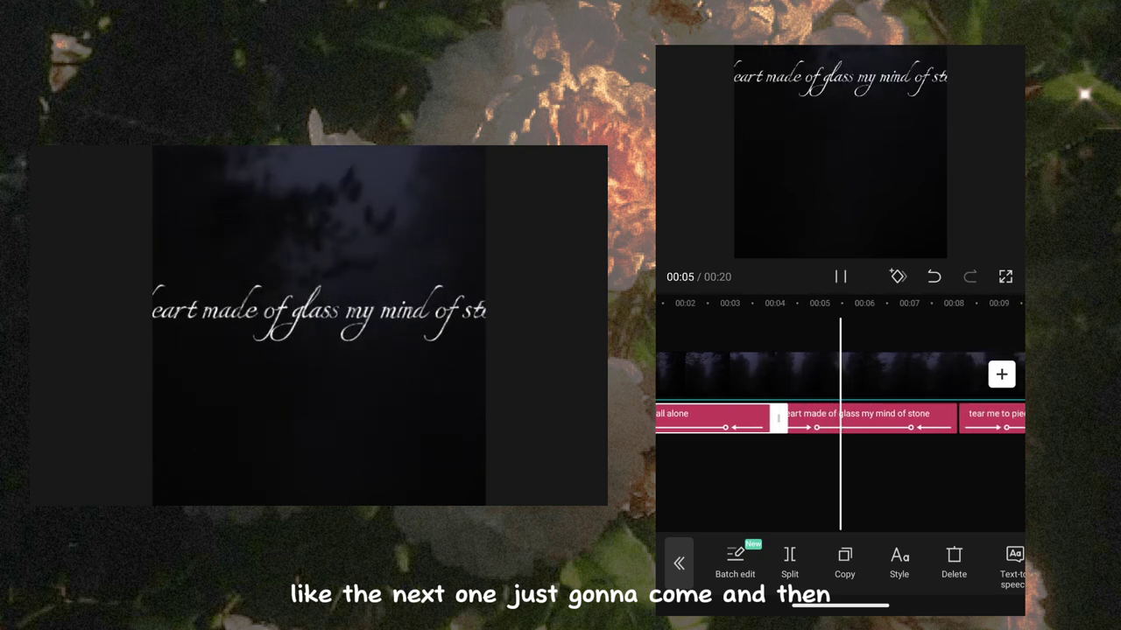
pyautogui.moveTo(718, 376)
pyautogui.mouseDown()
pyautogui.moveTo(946, 376)
pyautogui.moveTo(750, 376)
pyautogui.mouseUp()
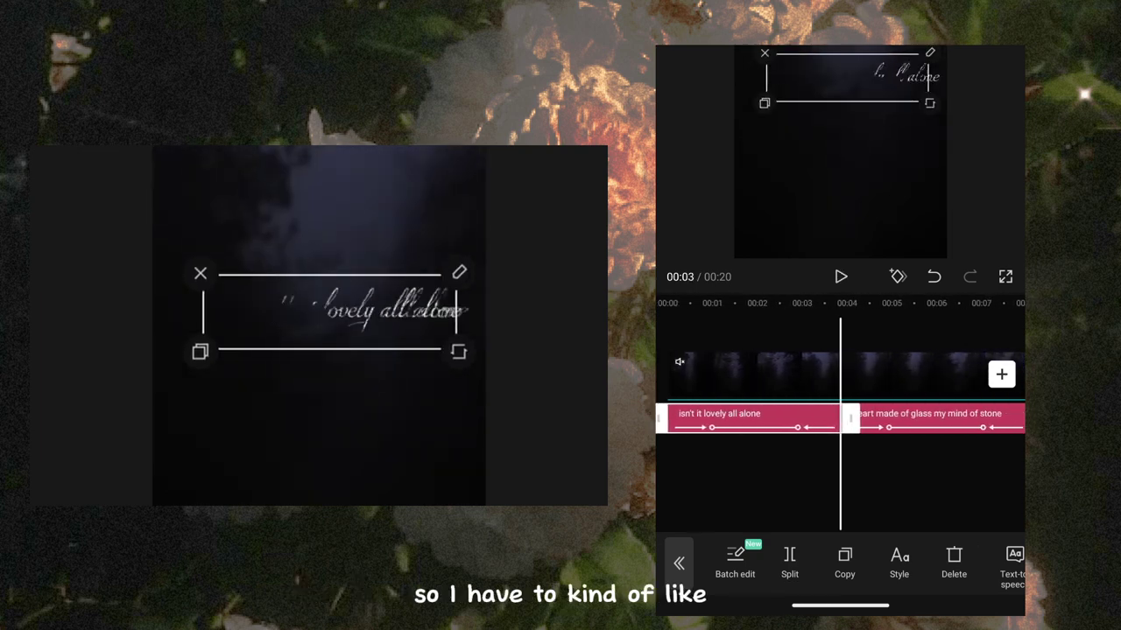